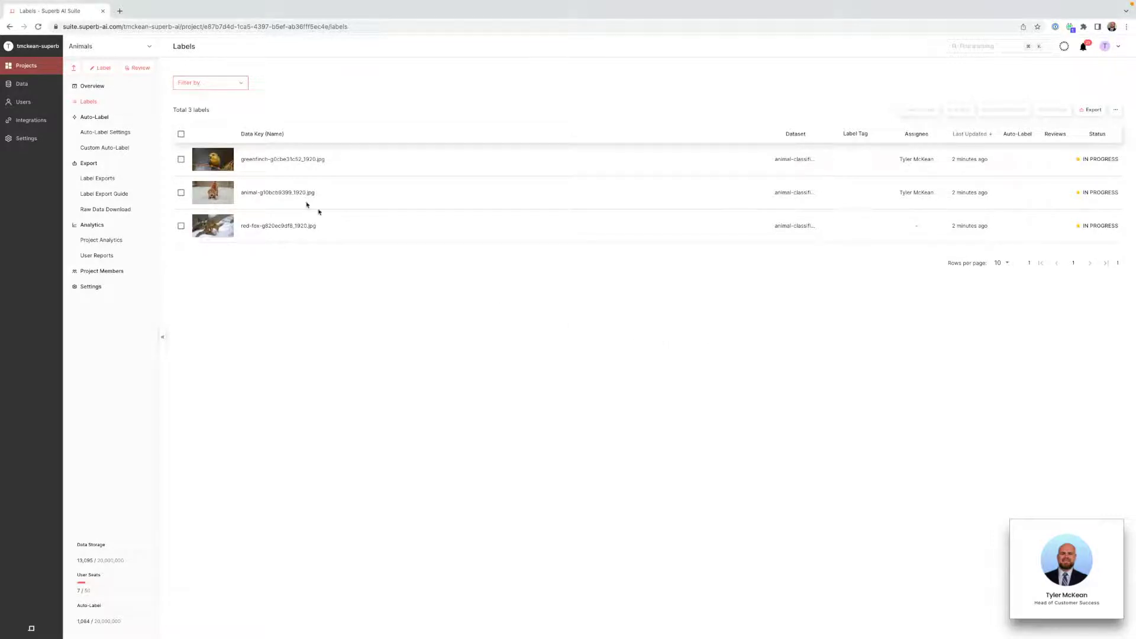
Open the greenfinch label in edit mode, discard earlier unsaved changes, and pick the Animal class
left_click(228, 164)
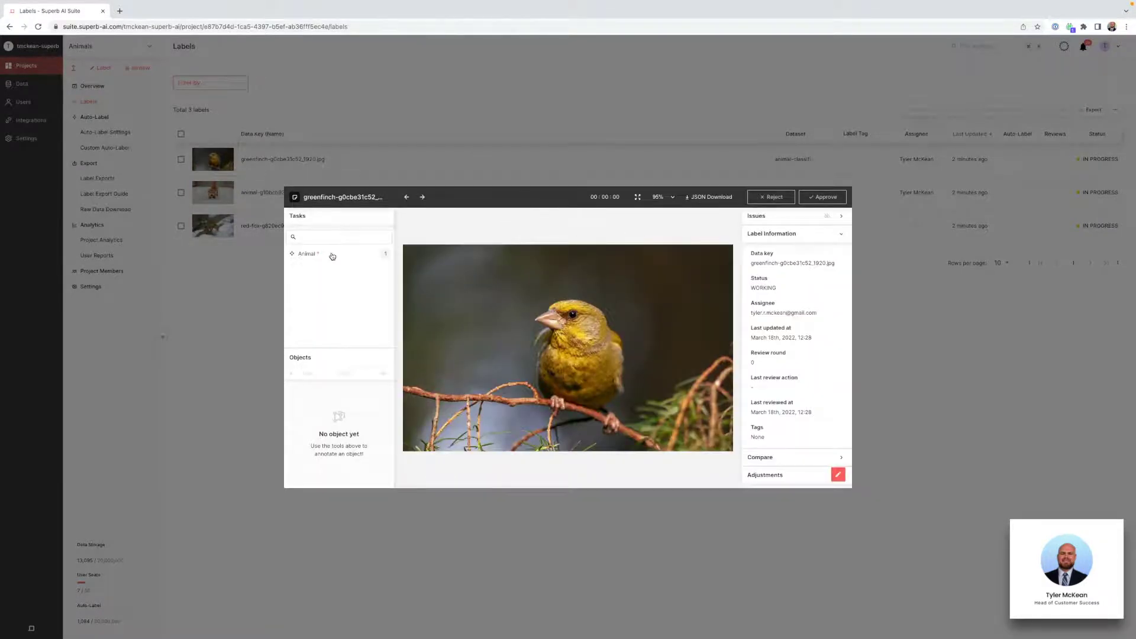
left_click(838, 475)
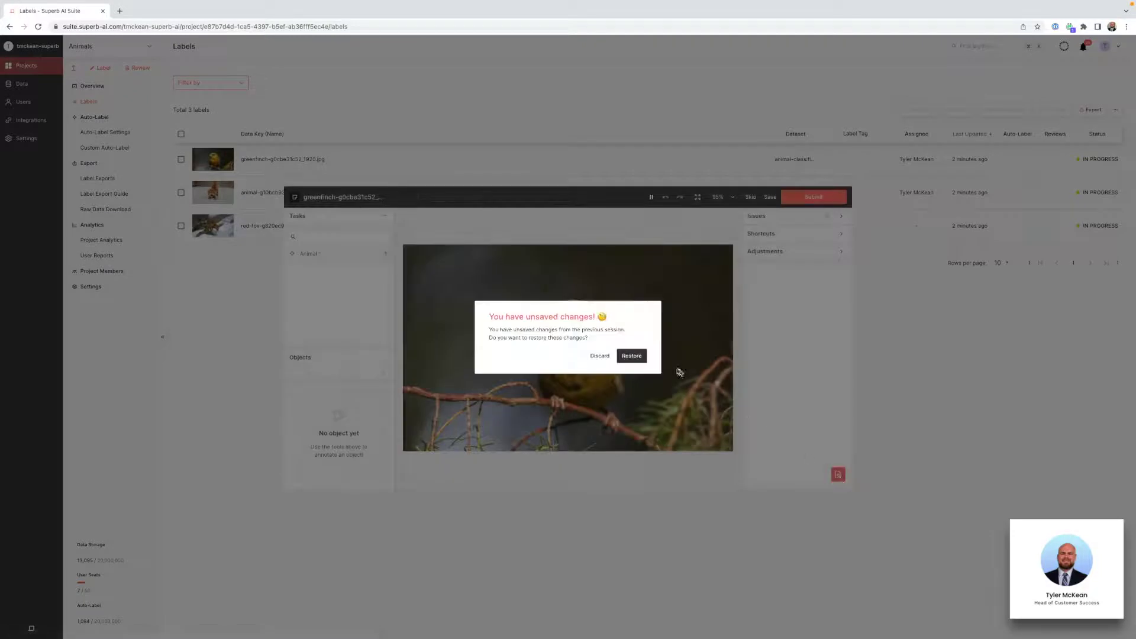
left_click(600, 356)
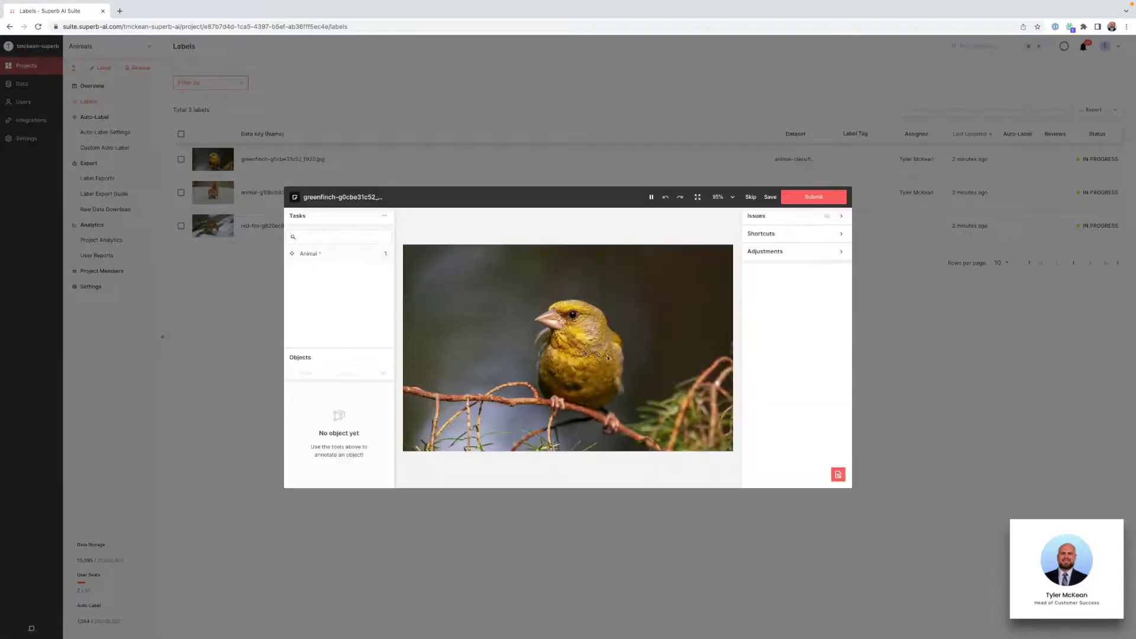
left_click(321, 256)
Draw an Animal box around the greenfinch, set Species to Bird, and tilt it slightly clockwise
left_click_drag(531, 294, 631, 436)
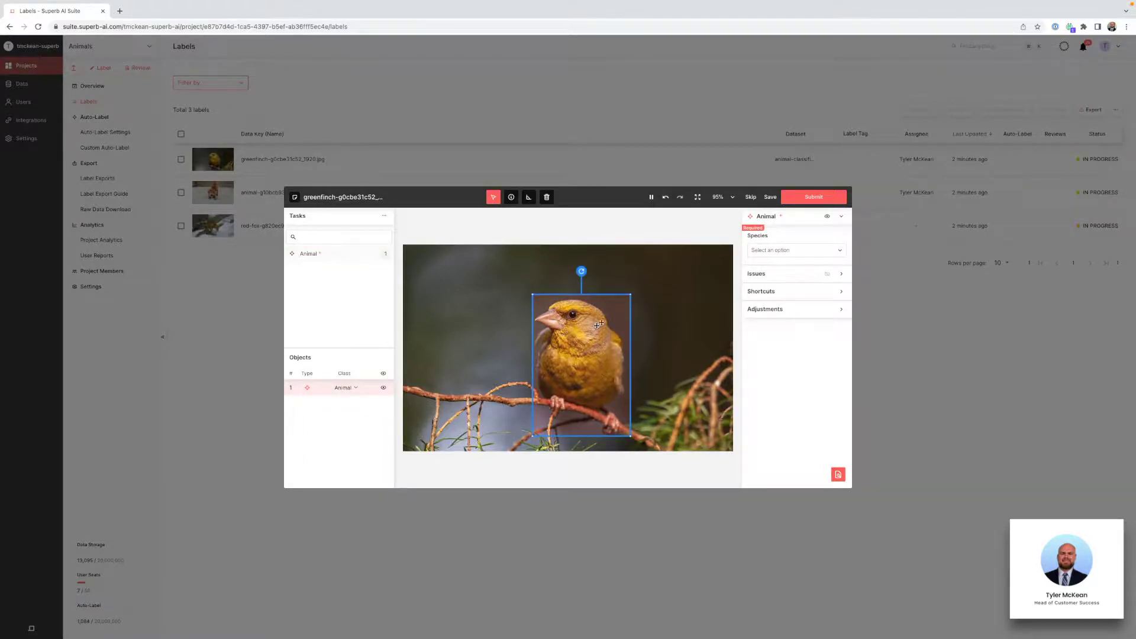
left_click(799, 250)
left_click(765, 277)
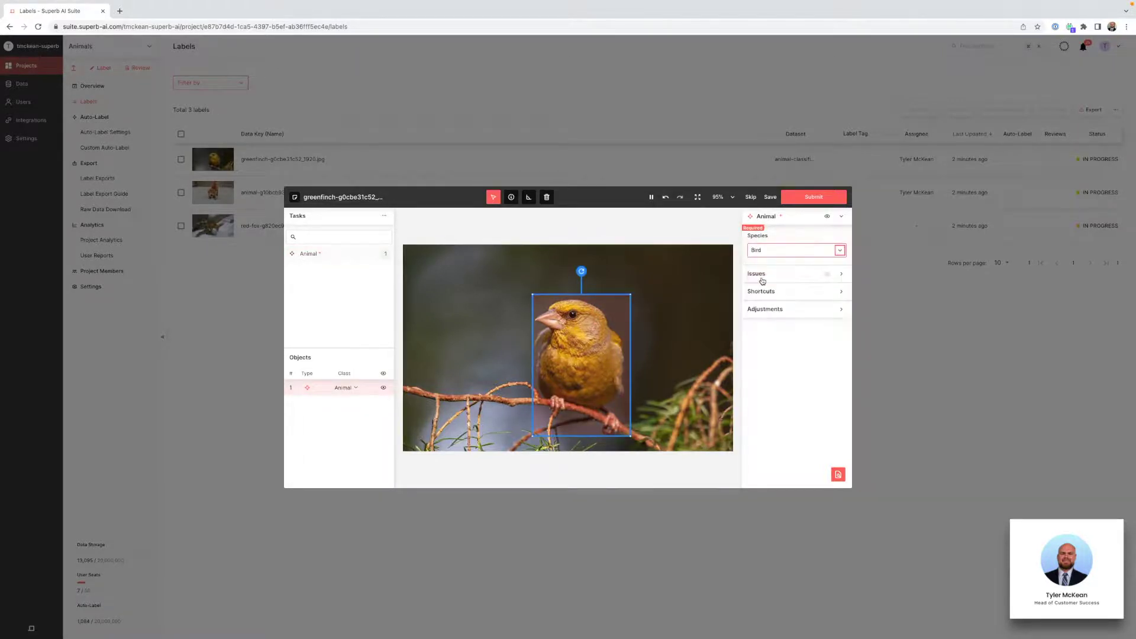
left_click(628, 343)
mouse_move(582, 274)
left_mouse_down()
mouse_move(512, 334)
mouse_move(540, 293)
left_mouse_up()
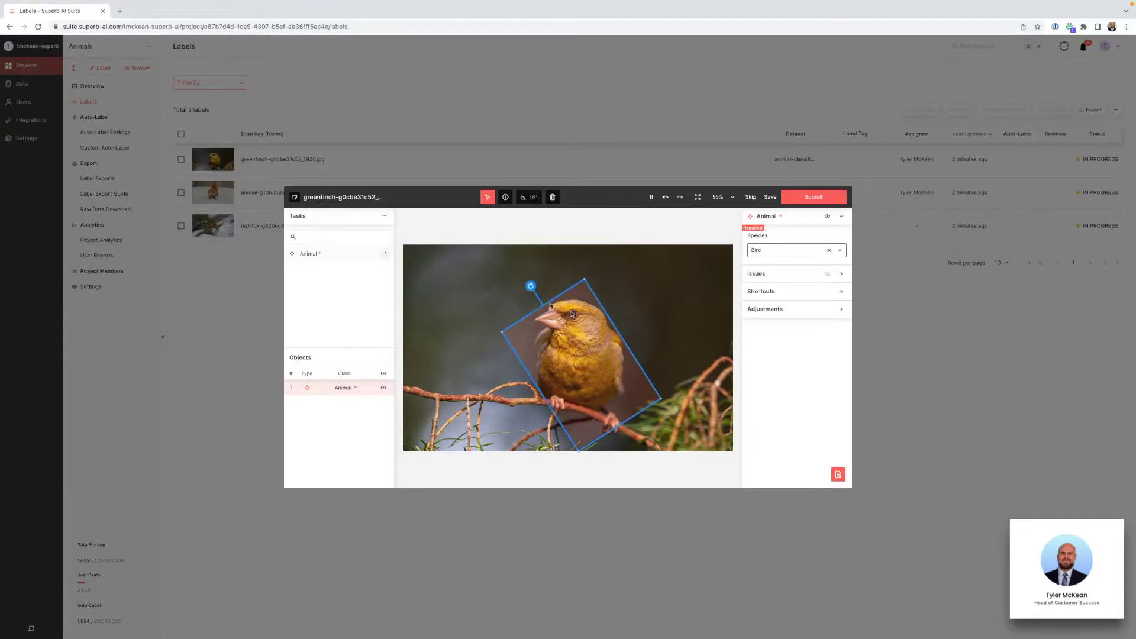
After trying the 45°, 90° and 180° presets, set the box angle to 95° and save
left_click(528, 201)
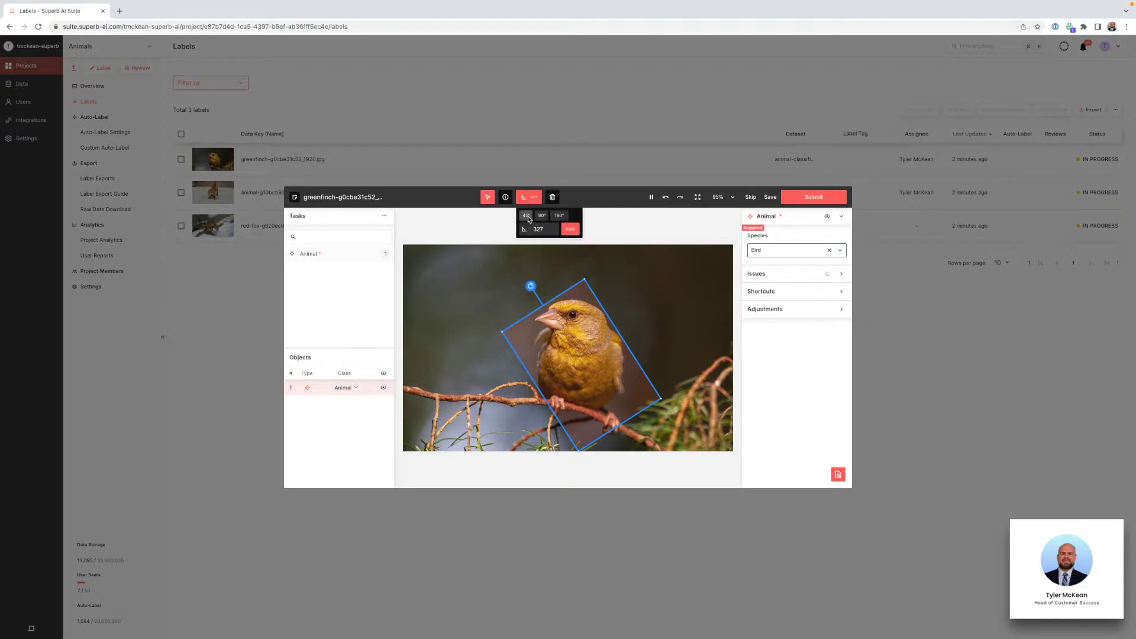
left_click(535, 218)
left_click(540, 217)
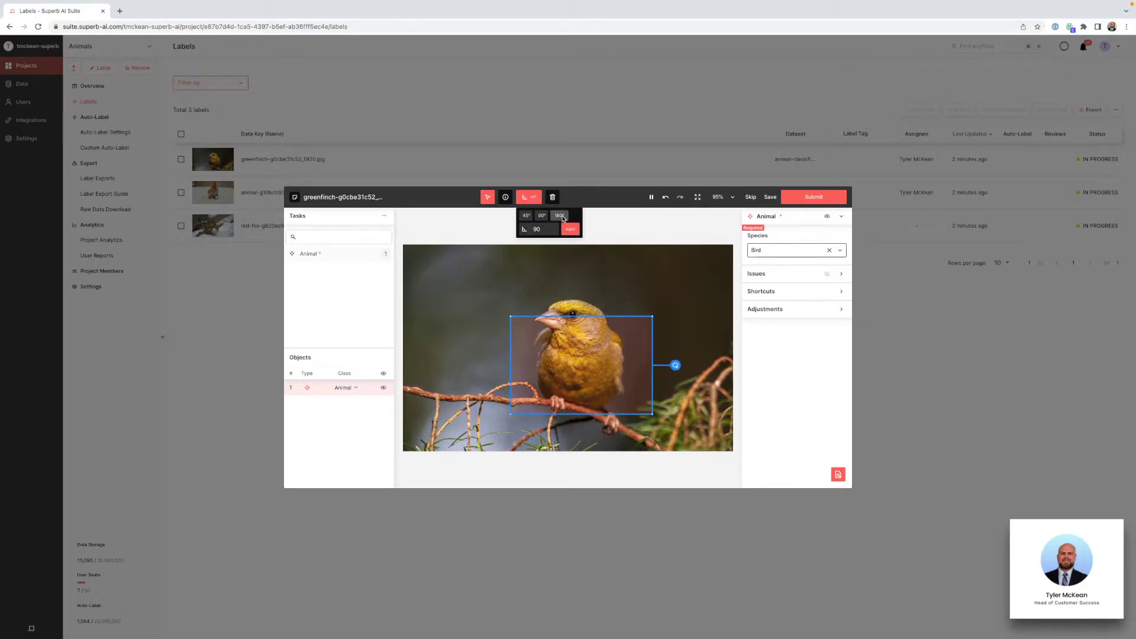
left_click(559, 217)
left_click(526, 215)
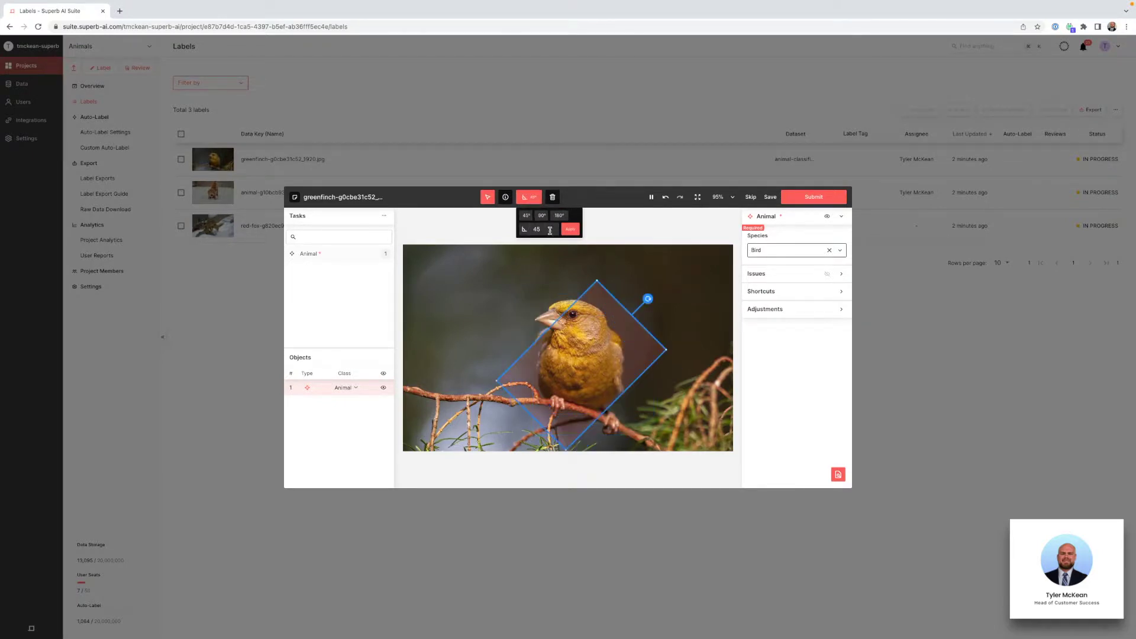
left_click_drag(544, 229, 525, 230)
type("95")
key("Return")
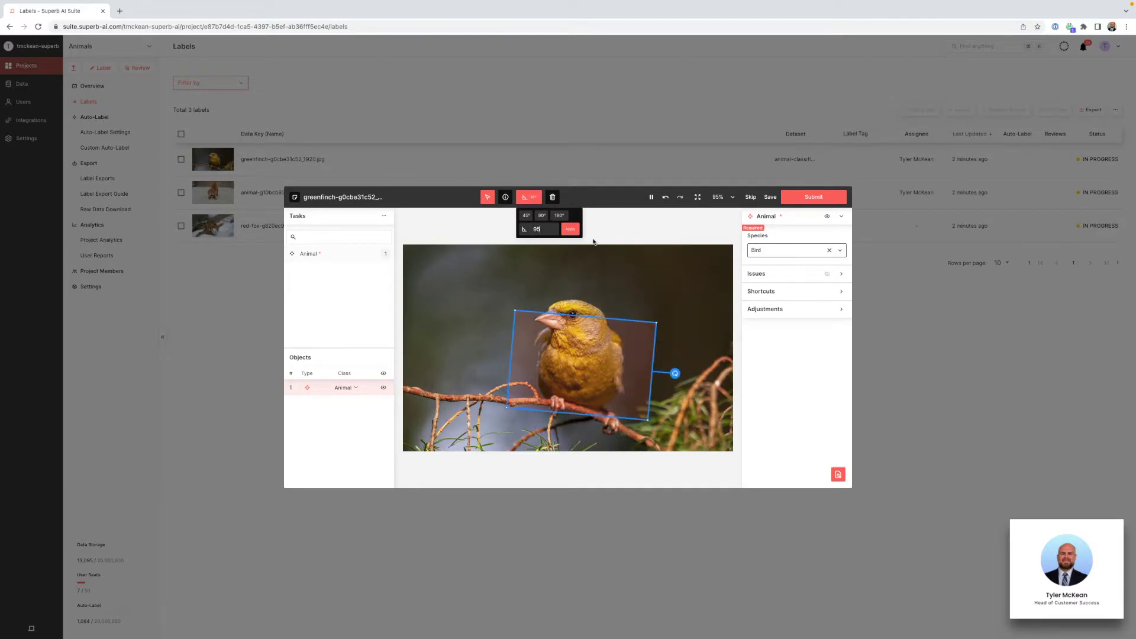
left_click(770, 197)
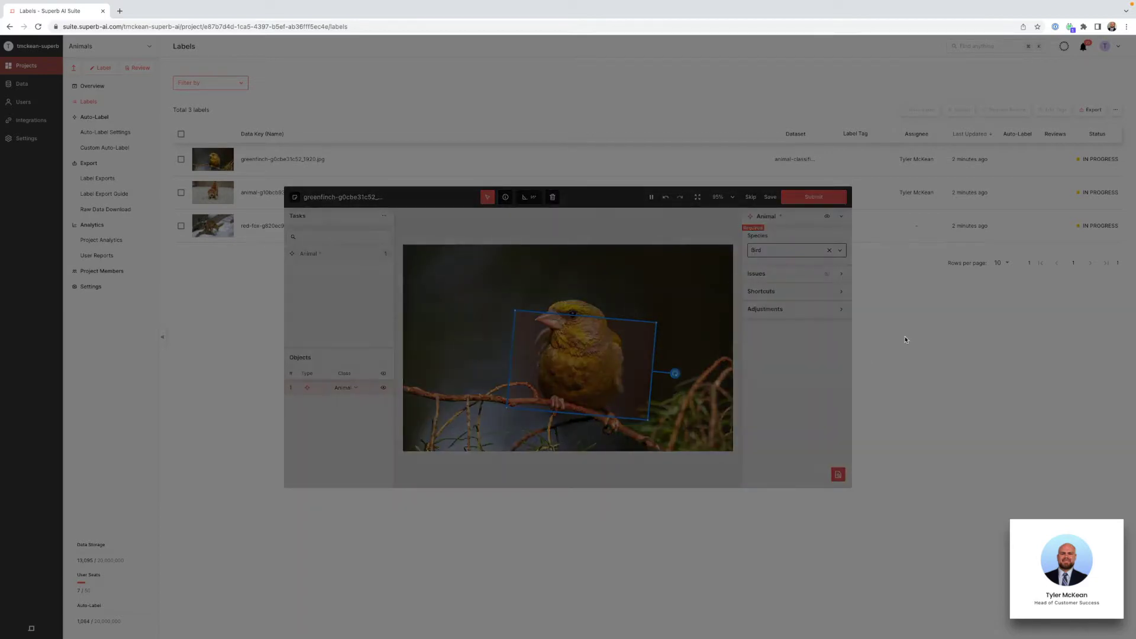